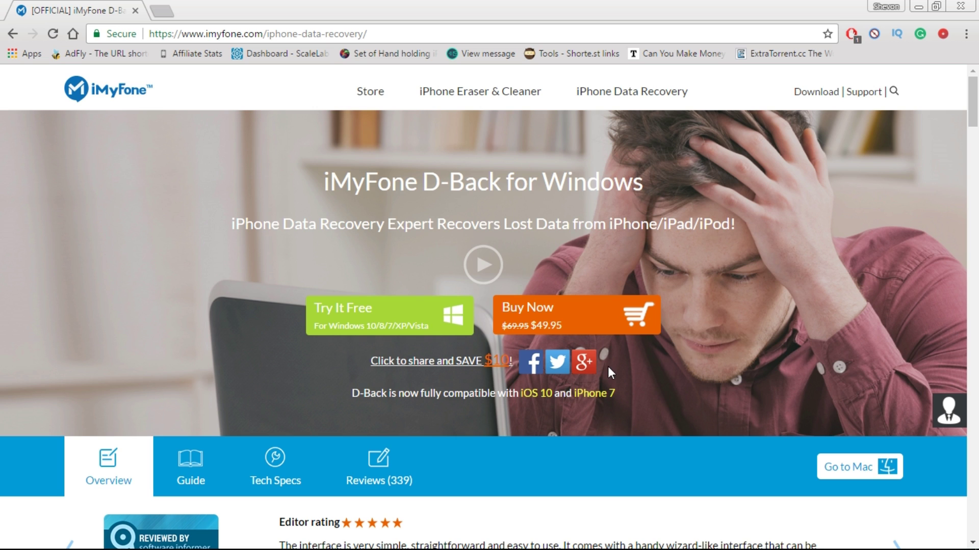
Step: Start downloading the 31.5 MB iMyfone-data-recovery trial installer with Try It Free
{"action": "left_click", "coordinate": [400, 323]}
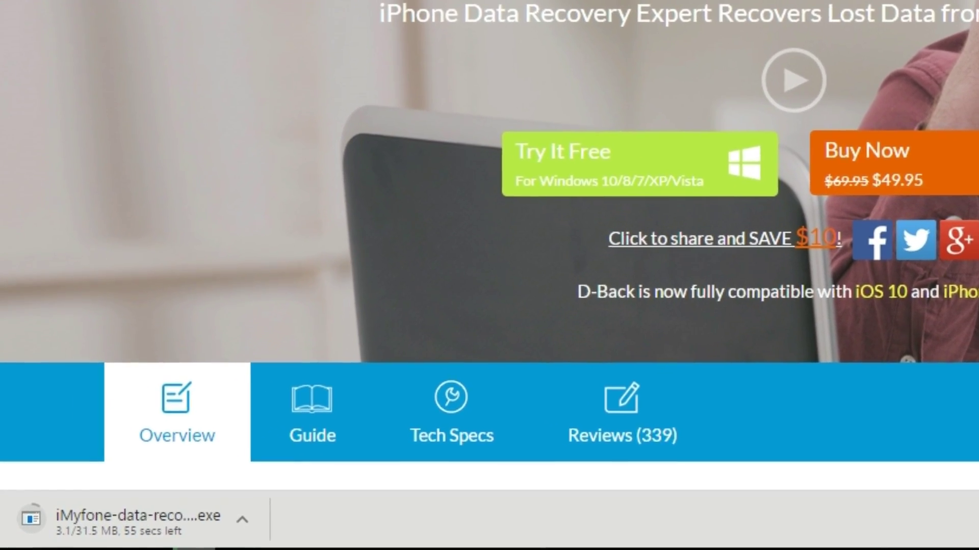
{"action": "scroll", "coordinate": [489, 245], "scroll_direction": "down", "scroll_amount": 5}
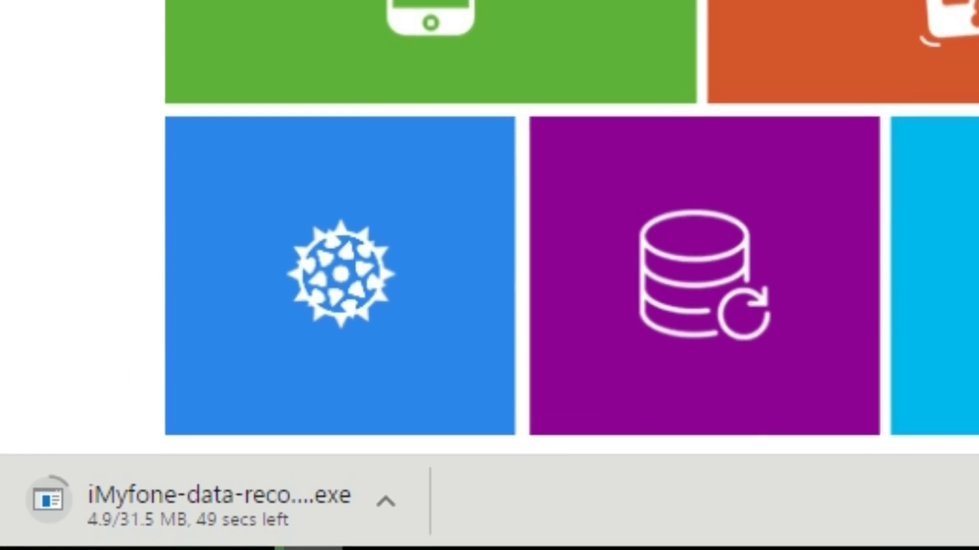
{"action": "scroll", "coordinate": [213, 459], "scroll_direction": "up", "scroll_amount": 5}
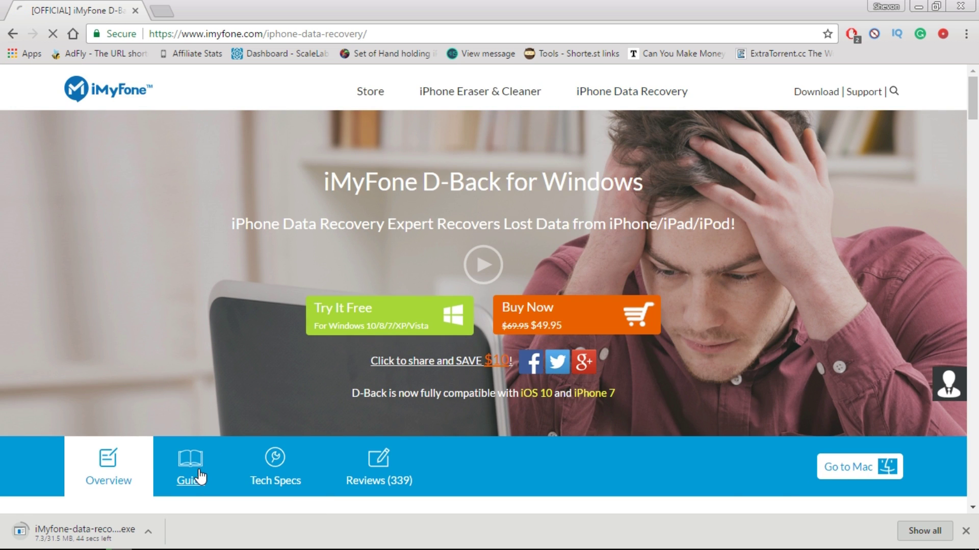
Step: Open the D-Back Guide page and scroll through the iPhone data recovery instructions
{"action": "left_click", "coordinate": [198, 477]}
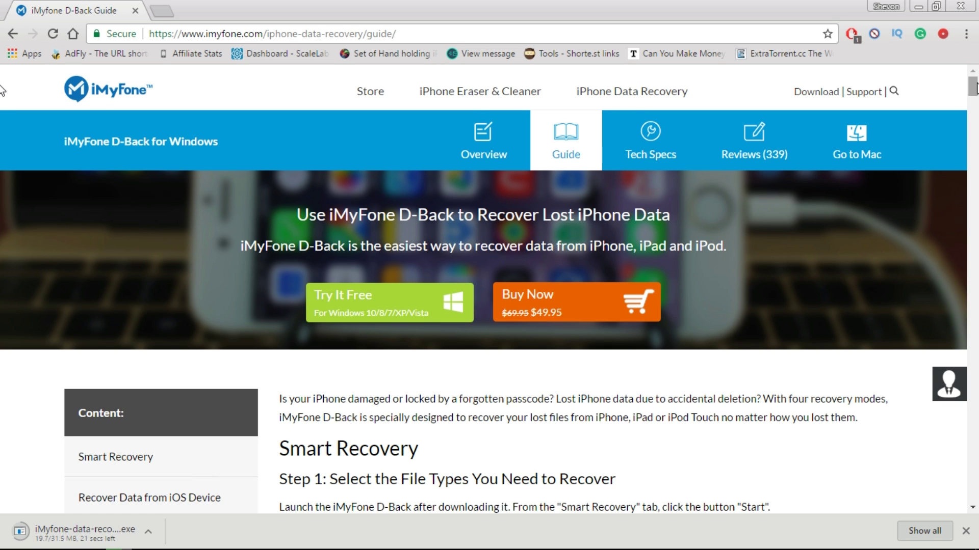
{"action": "scroll", "coordinate": [973, 87], "scroll_direction": "down", "scroll_amount": 1}
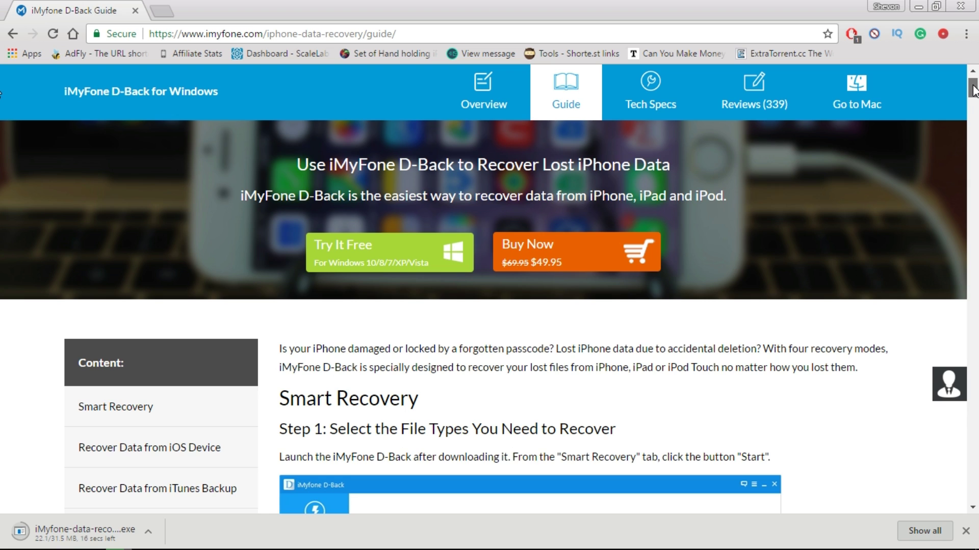
{"action": "left_click_drag", "start_coordinate": [973, 89], "coordinate": [84, 538]}
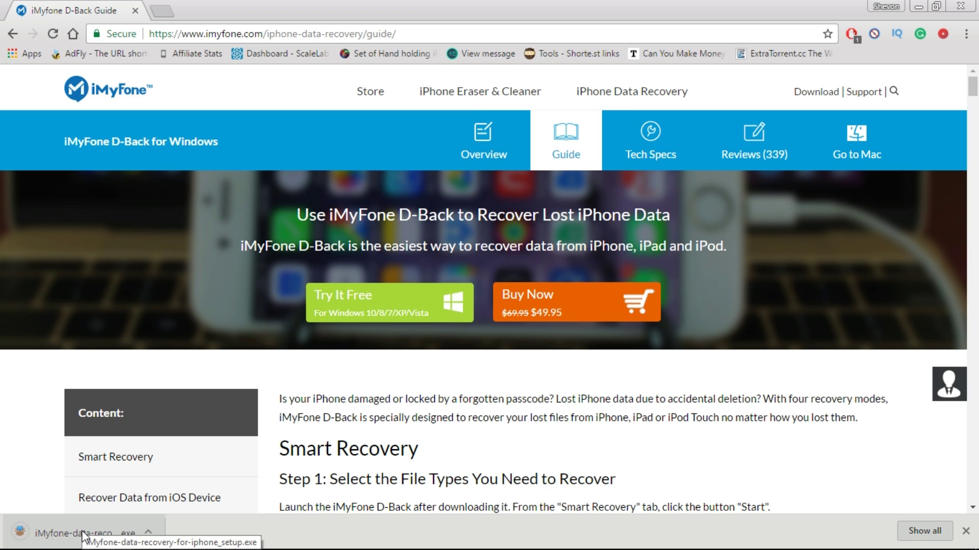
Step: Move the downloaded iMyfone-data-recovery-for-iphone_setup.exe from Downloads onto the desktop
{"action": "right_click", "coordinate": [84, 533]}
{"action": "left_click", "coordinate": [132, 497]}
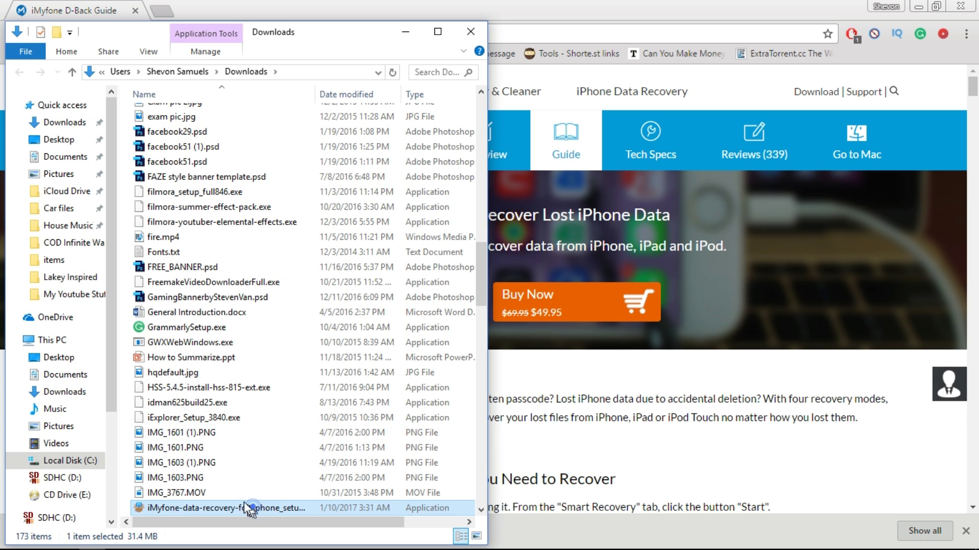
{"action": "key", "text": "Delete"}
{"action": "left_click", "coordinate": [919, 7]}
{"action": "left_click", "coordinate": [481, 29]}
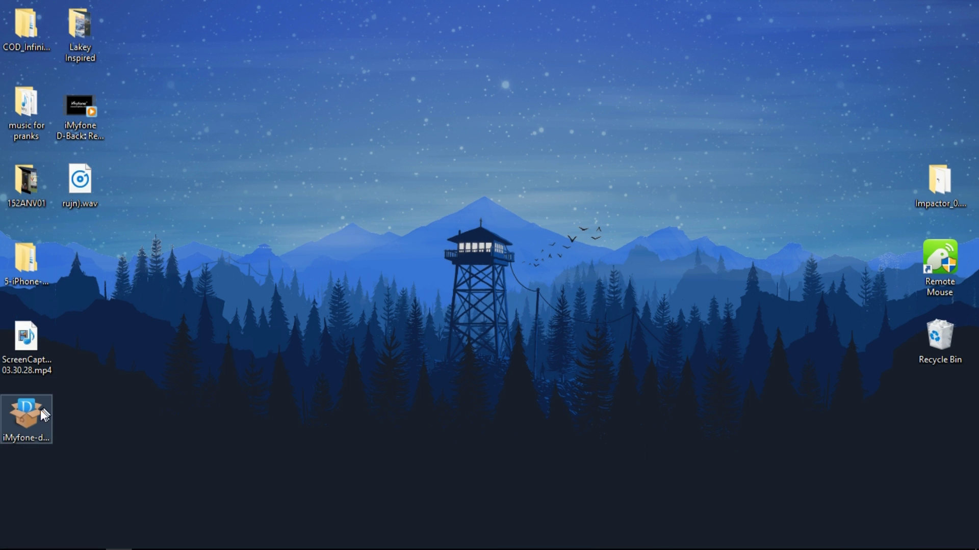
{"action": "left_click_drag", "start_coordinate": [26, 410], "coordinate": [516, 213]}
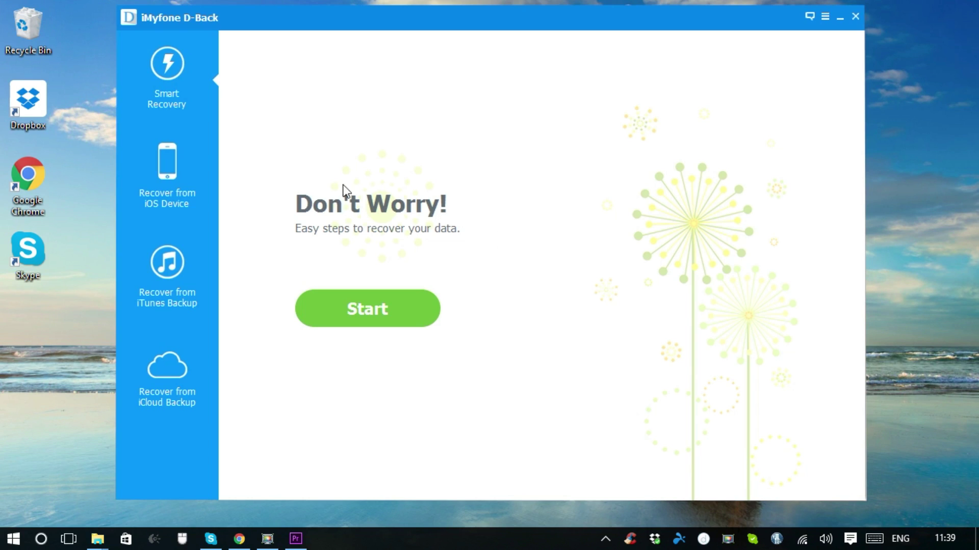
Step: Look over the iOS Device, iTunes Backup and iCloud Backup recovery modes in the sidebar
{"action": "left_click", "coordinate": [174, 170]}
{"action": "left_click", "coordinate": [193, 280]}
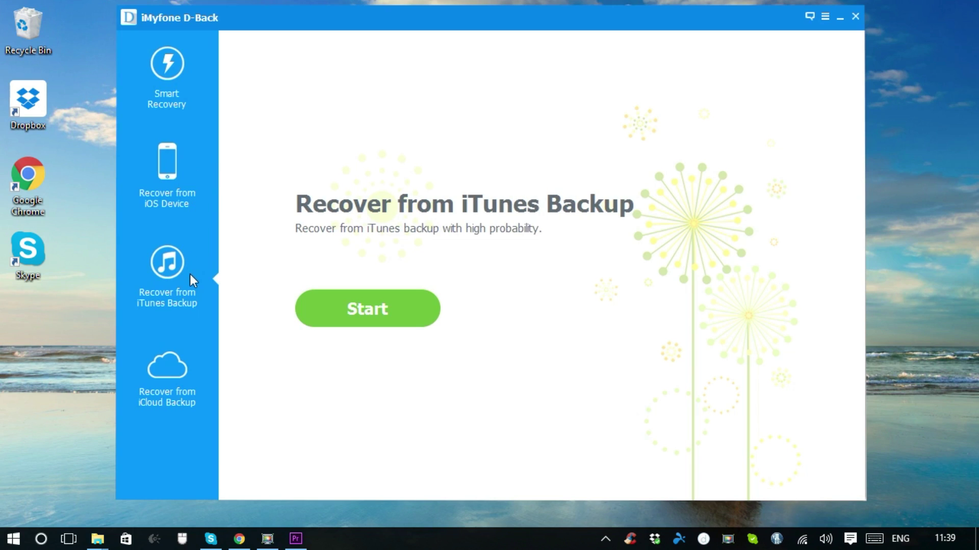
{"action": "left_click", "coordinate": [176, 375]}
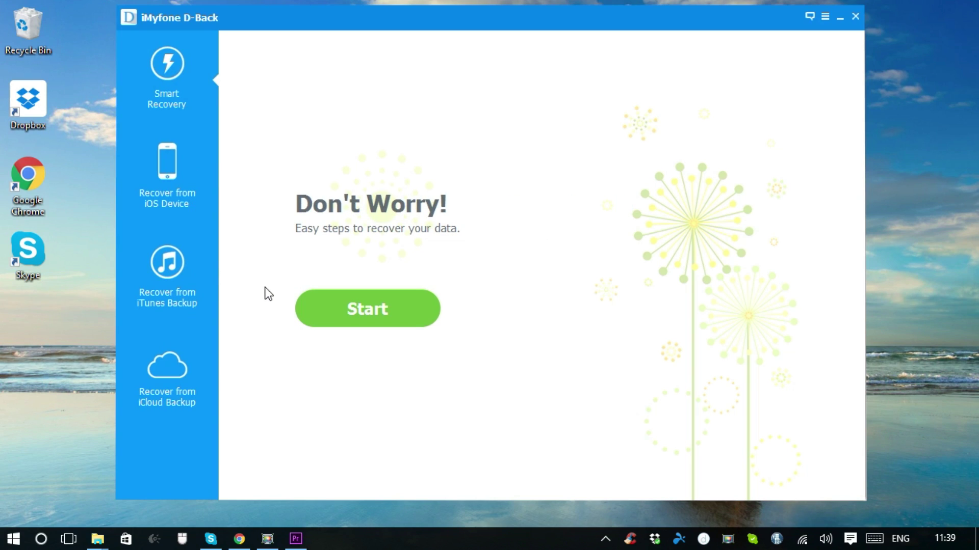
Step: Start Smart Recovery, try individual file types, then keep Select all checked and continue
{"action": "left_click", "coordinate": [337, 305]}
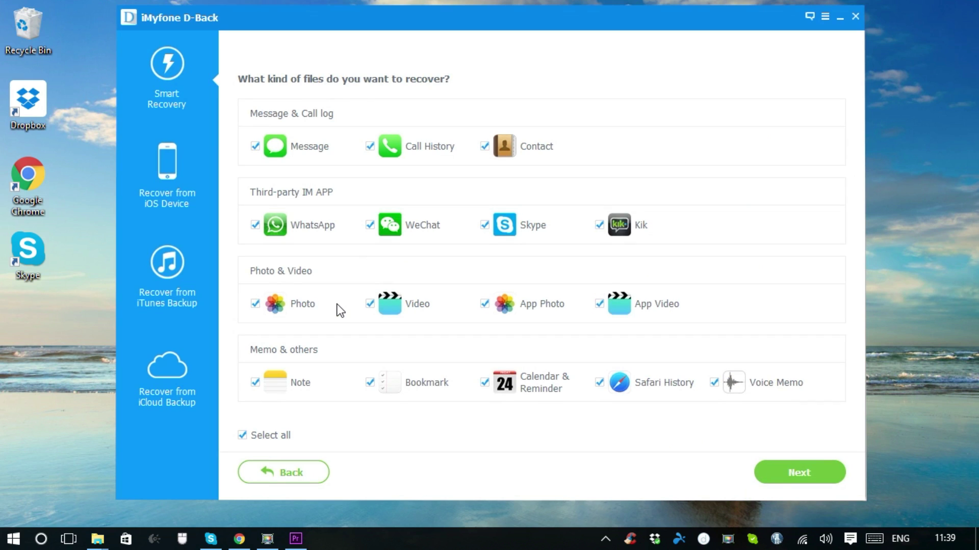
{"action": "left_click", "coordinate": [243, 435]}
{"action": "left_click", "coordinate": [255, 146]}
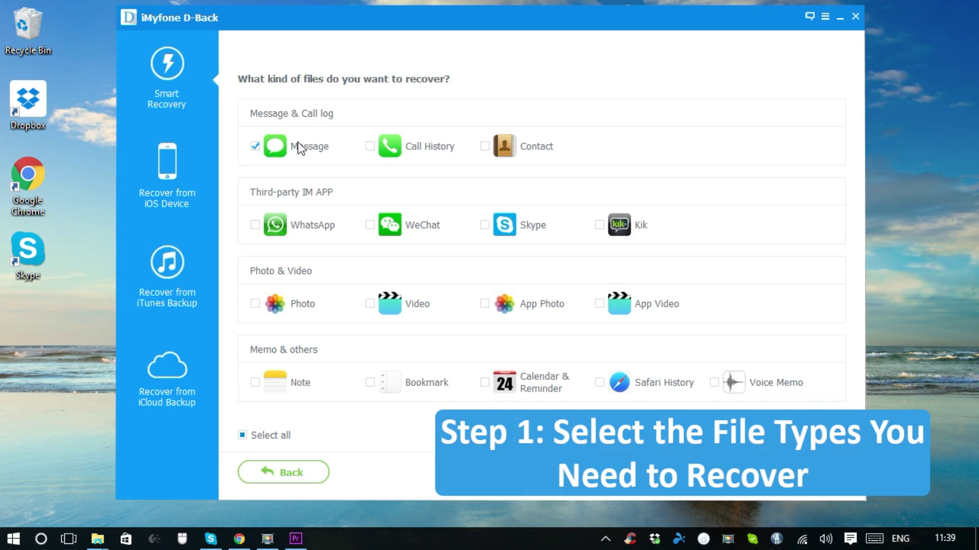
{"action": "left_click", "coordinate": [370, 146]}
{"action": "left_click", "coordinate": [370, 225]}
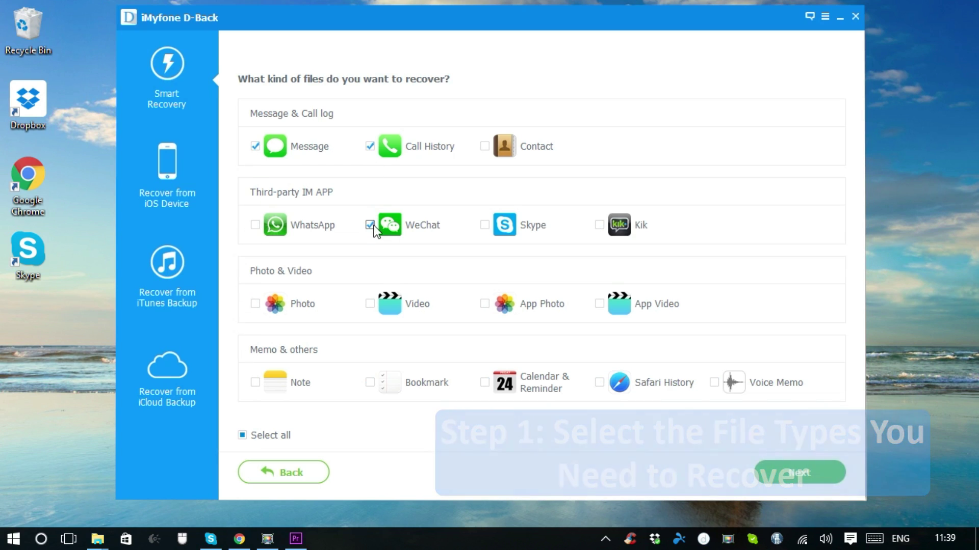
{"action": "left_click", "coordinate": [242, 436]}
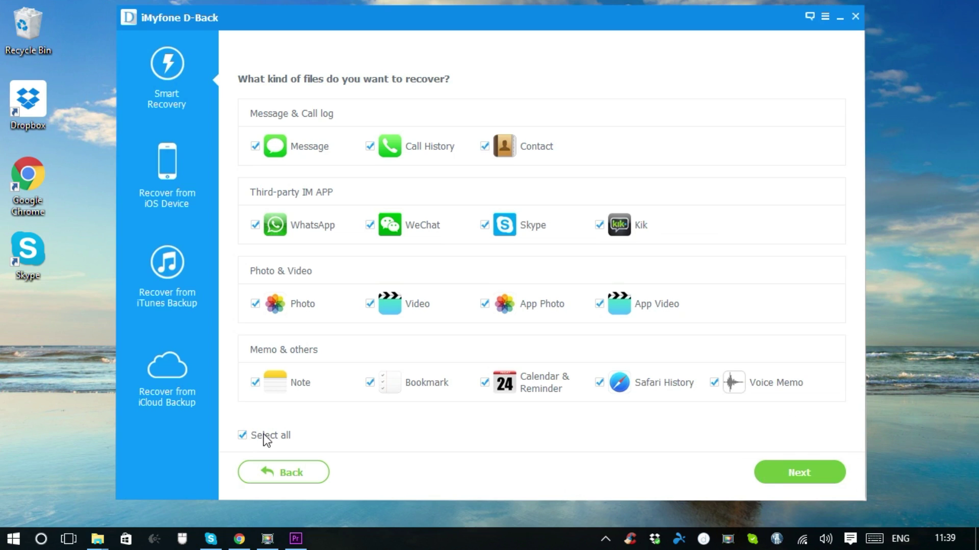
{"action": "left_click", "coordinate": [793, 477]}
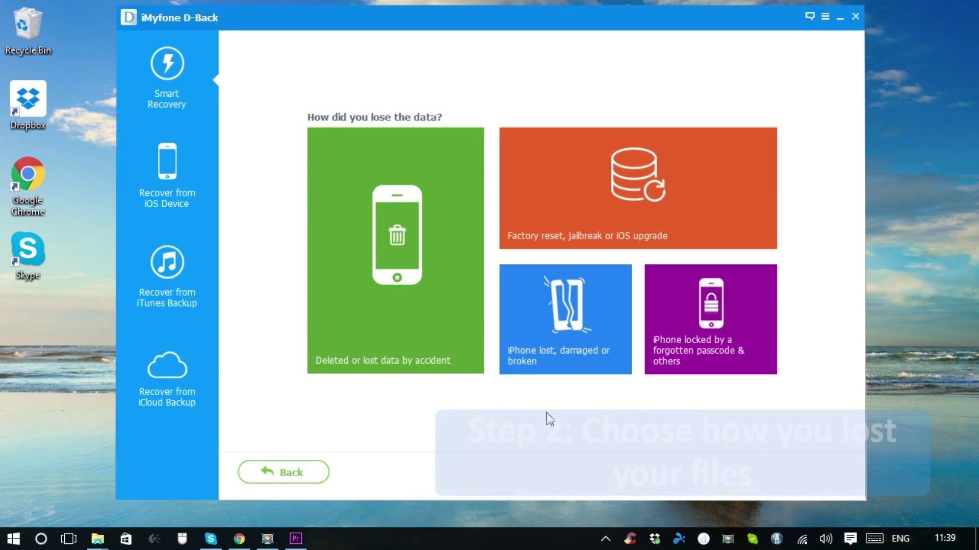
Step: Choose 'Deleted or lost data by accident' as the data-loss scenario
{"action": "left_click", "coordinate": [421, 306]}
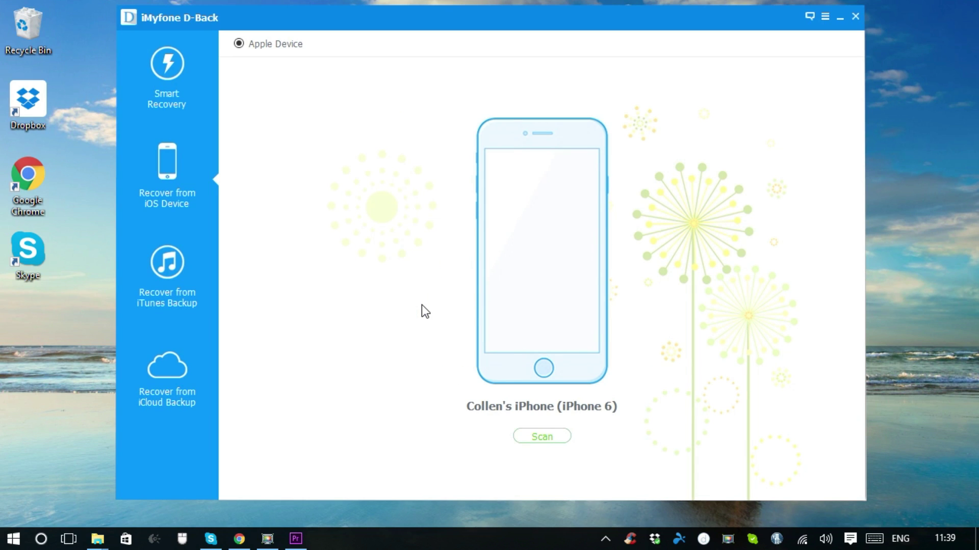
Step: Scan the connected iPhone 6 for recoverable messages, photos and other data
{"action": "left_click", "coordinate": [535, 435]}
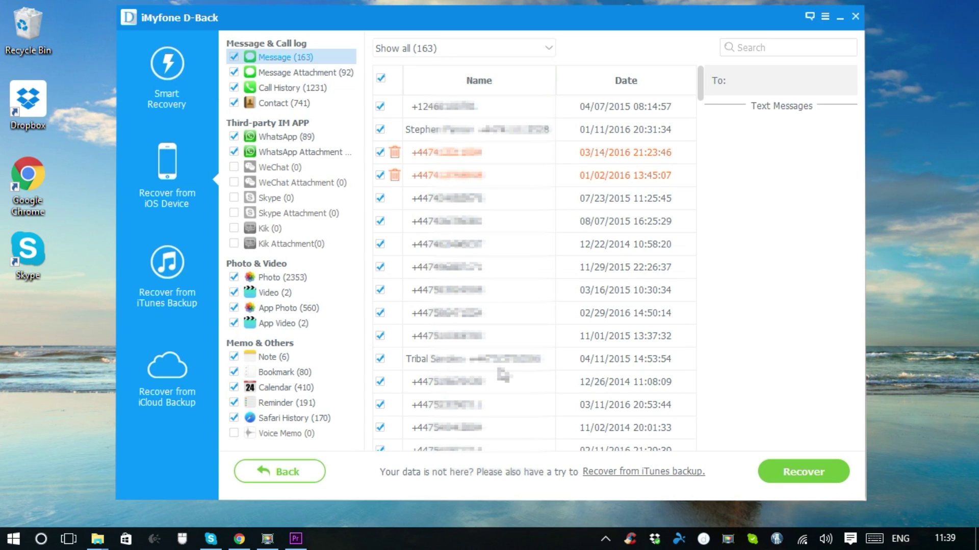
Step: Preview the recoverable message attachments, call history, WhatsApp chats, WhatsApp attachments and photos
{"action": "left_click", "coordinate": [306, 73]}
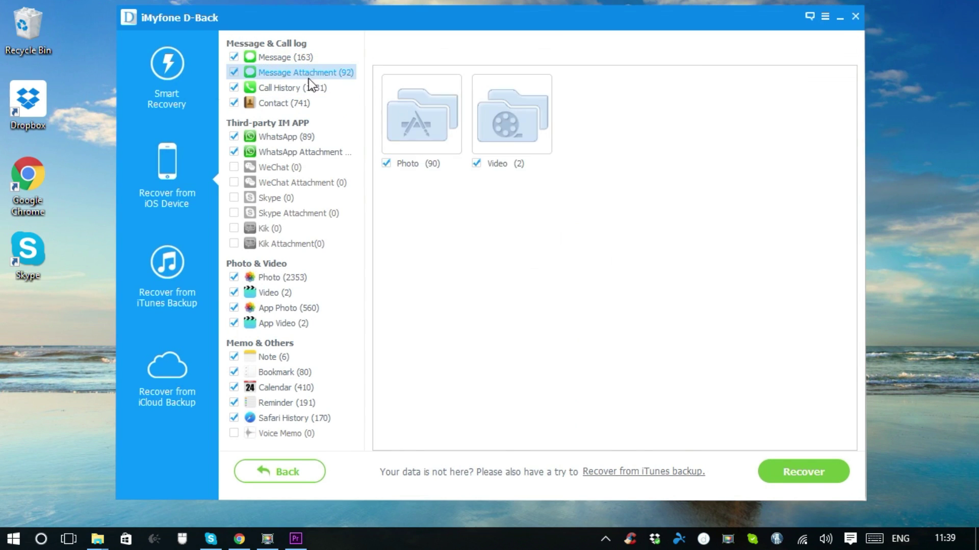
{"action": "left_click", "coordinate": [306, 88]}
{"action": "left_click", "coordinate": [305, 135]}
{"action": "left_click", "coordinate": [305, 152]}
{"action": "left_click", "coordinate": [301, 277]}
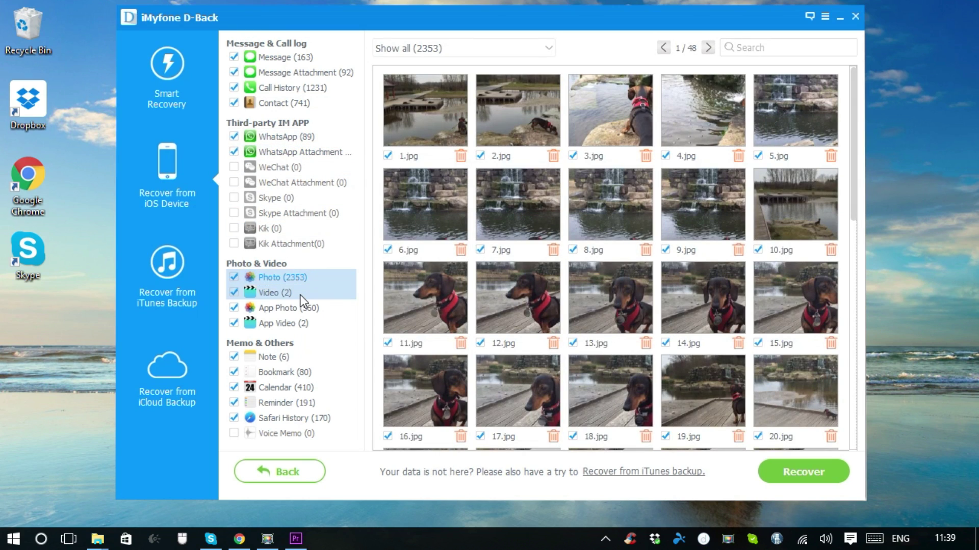
Step: Show only deleted messages and select the one from 02/20/2016
{"action": "left_click", "coordinate": [306, 55]}
{"action": "left_click", "coordinate": [380, 78]}
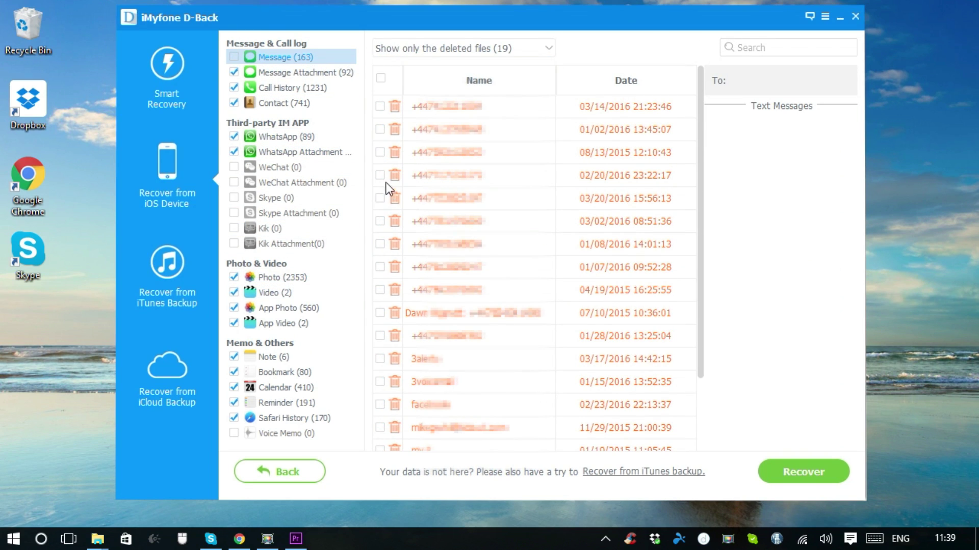
{"action": "left_click", "coordinate": [380, 176]}
Step: Untick every other category, from message attachments through Safari History
{"action": "left_click", "coordinate": [234, 73]}
{"action": "left_click", "coordinate": [234, 88]}
{"action": "left_click", "coordinate": [234, 103]}
{"action": "left_click", "coordinate": [234, 137]}
{"action": "left_click", "coordinate": [234, 277]}
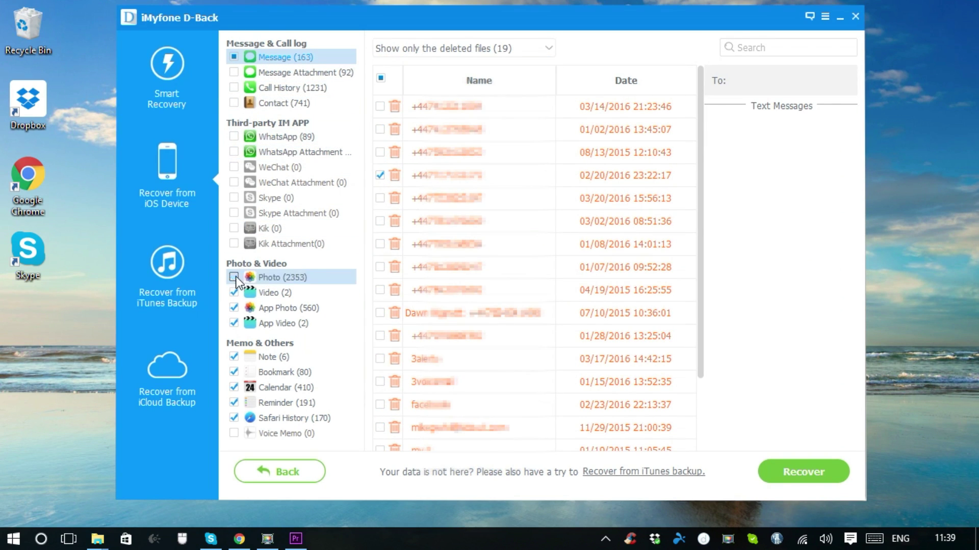
{"action": "left_click", "coordinate": [234, 308]}
{"action": "left_click", "coordinate": [234, 324]}
{"action": "left_click", "coordinate": [233, 357]}
{"action": "left_click", "coordinate": [234, 387]}
{"action": "left_click", "coordinate": [234, 403]}
{"action": "left_click", "coordinate": [233, 418]}
{"action": "scroll", "coordinate": [510, 357], "scroll_direction": "down", "scroll_amount": 1}
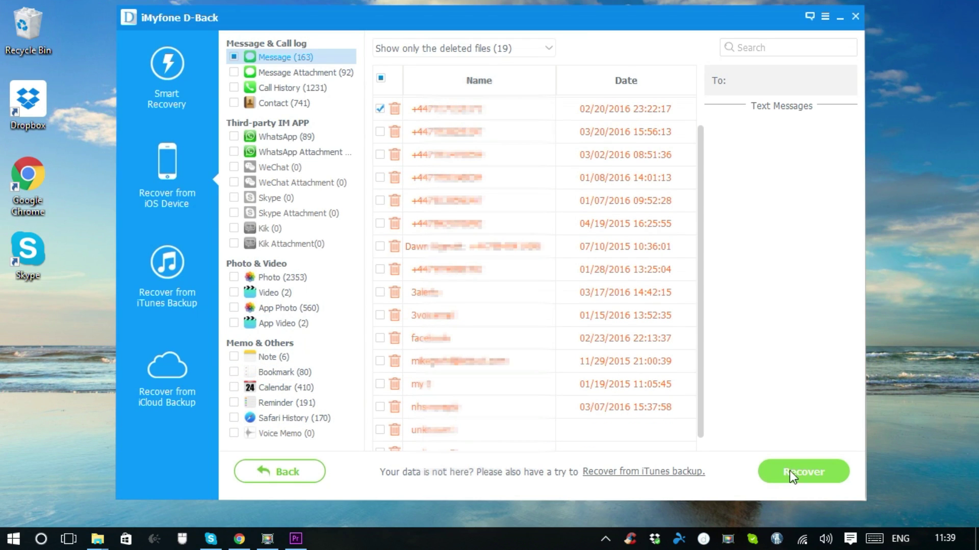
Step: Recover the selected message to the Desktop and open the recovered text messages file
{"action": "left_click", "coordinate": [803, 472]}
{"action": "left_click", "coordinate": [439, 349]}
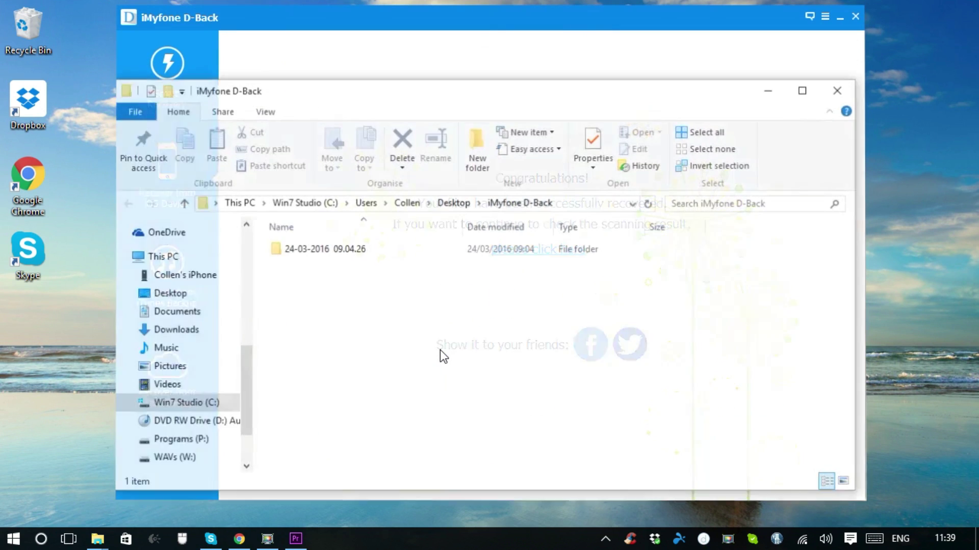
{"action": "double_click", "coordinate": [339, 247]}
{"action": "double_click", "coordinate": [313, 350]}
{"action": "double_click", "coordinate": [317, 251]}
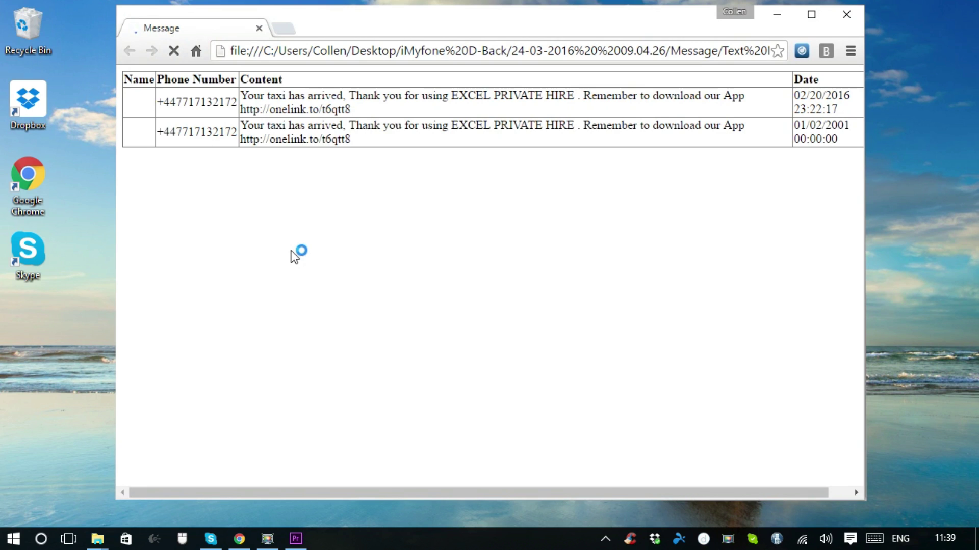
Step: Close the recovery results and return to Smart Recovery's Recover from iOS Device mode
{"action": "left_click", "coordinate": [847, 14]}
{"action": "left_click", "coordinate": [839, 91]}
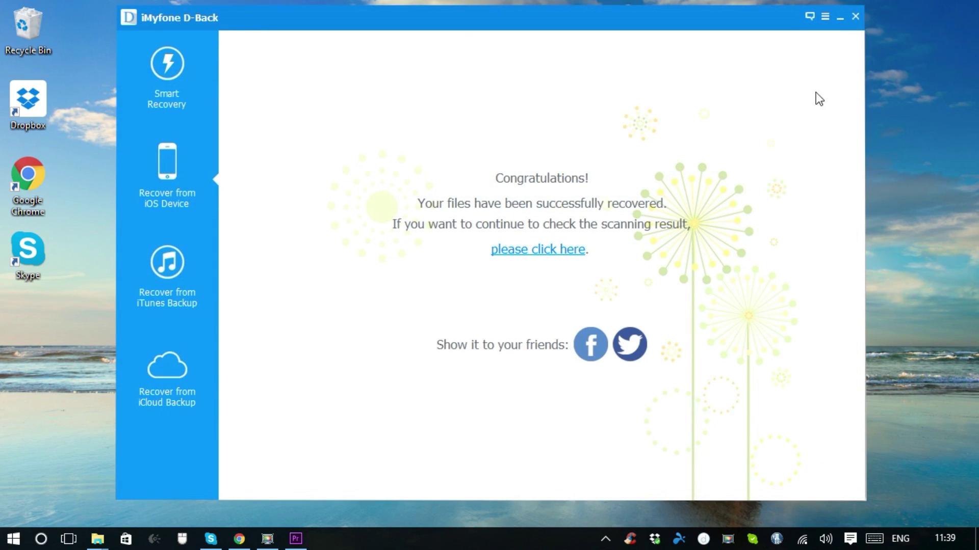
{"action": "left_click", "coordinate": [168, 53]}
{"action": "left_click", "coordinate": [174, 170]}
Step: Switch to Recover from iTunes Backup, then Recover from iCloud Backup
{"action": "left_click", "coordinate": [190, 274]}
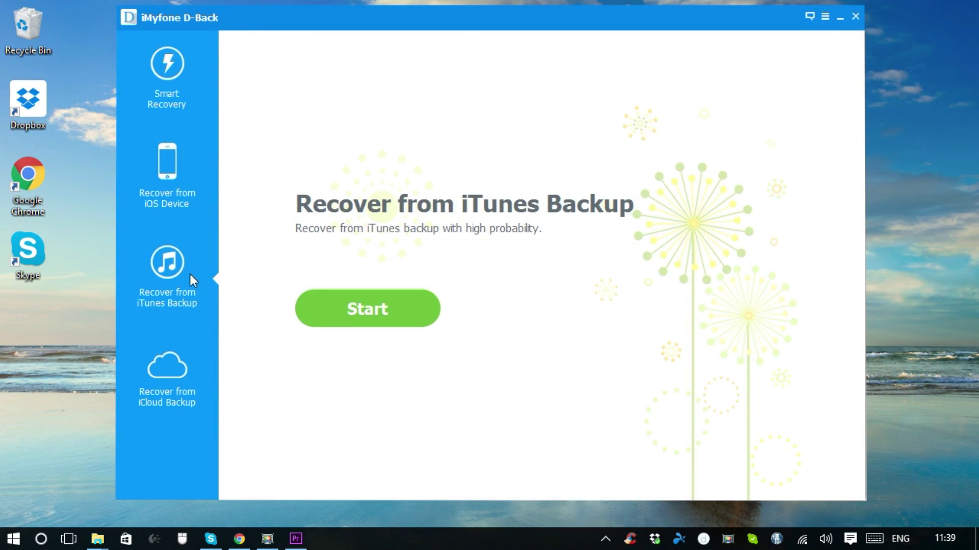
{"action": "left_click", "coordinate": [176, 375]}
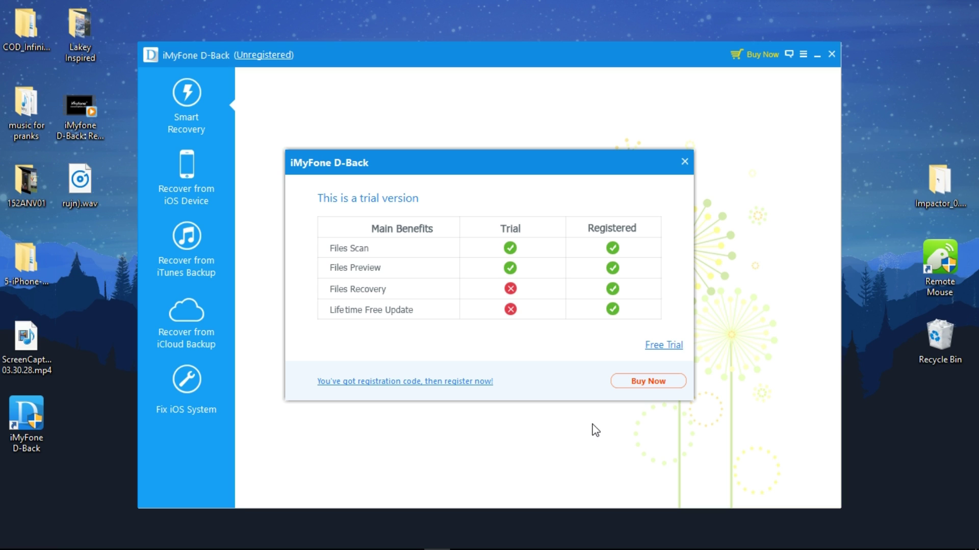
Step: Choose Free Trial in the notice, then view the iOS Device and iTunes Backup modes
{"action": "left_click", "coordinate": [658, 348]}
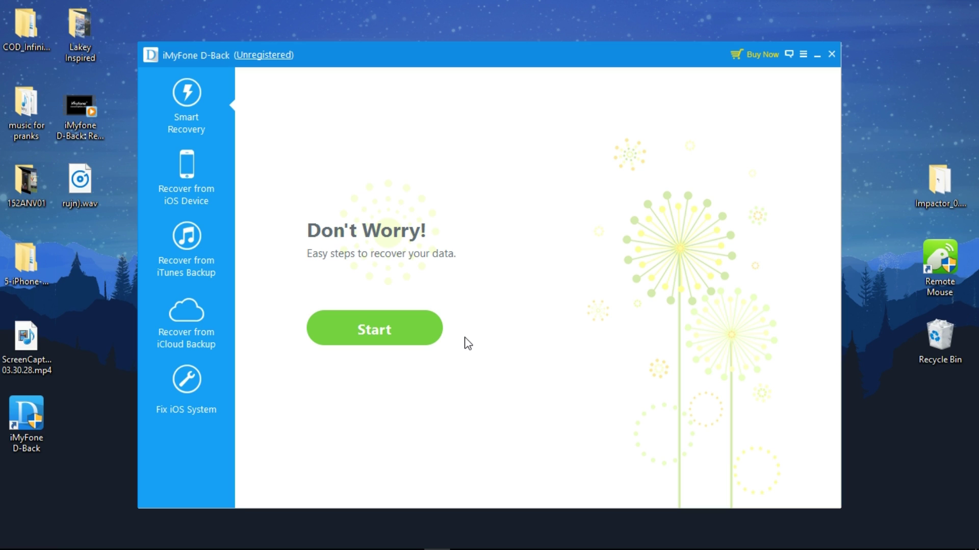
{"action": "left_click", "coordinate": [194, 173]}
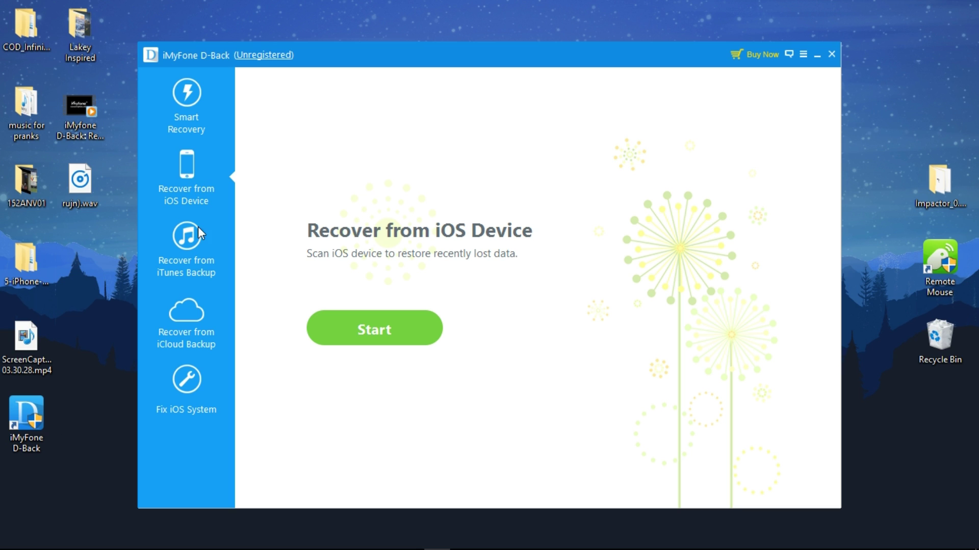
{"action": "left_click", "coordinate": [194, 265]}
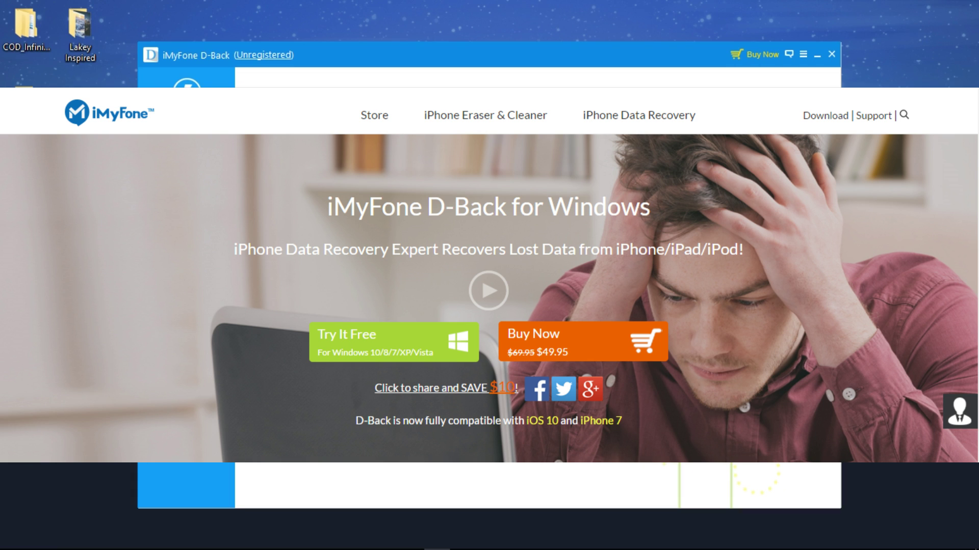
Step: Browse the Fix iOS System and Recover from iCloud Backup modes, then go back to Smart Recovery
{"action": "left_click", "coordinate": [197, 384]}
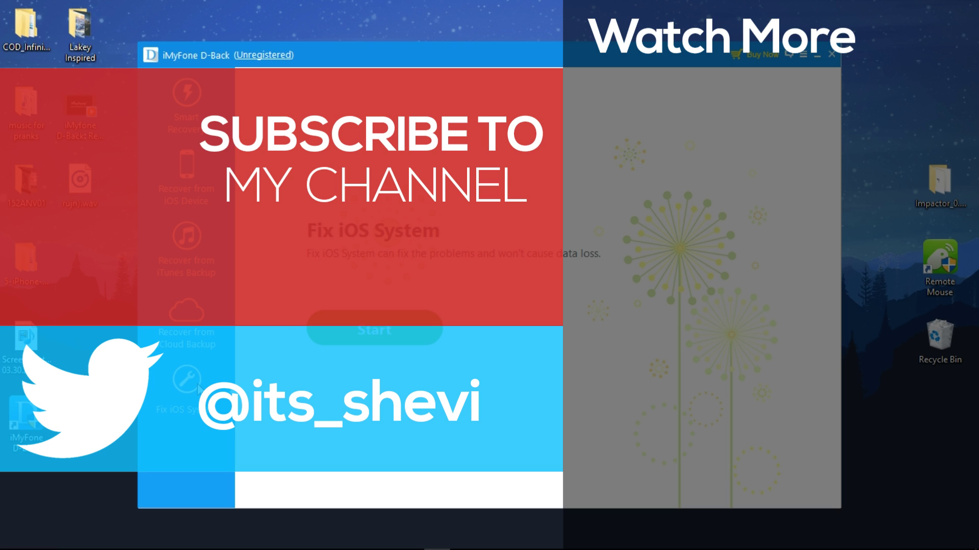
{"action": "left_click", "coordinate": [161, 302]}
{"action": "left_click", "coordinate": [184, 98]}
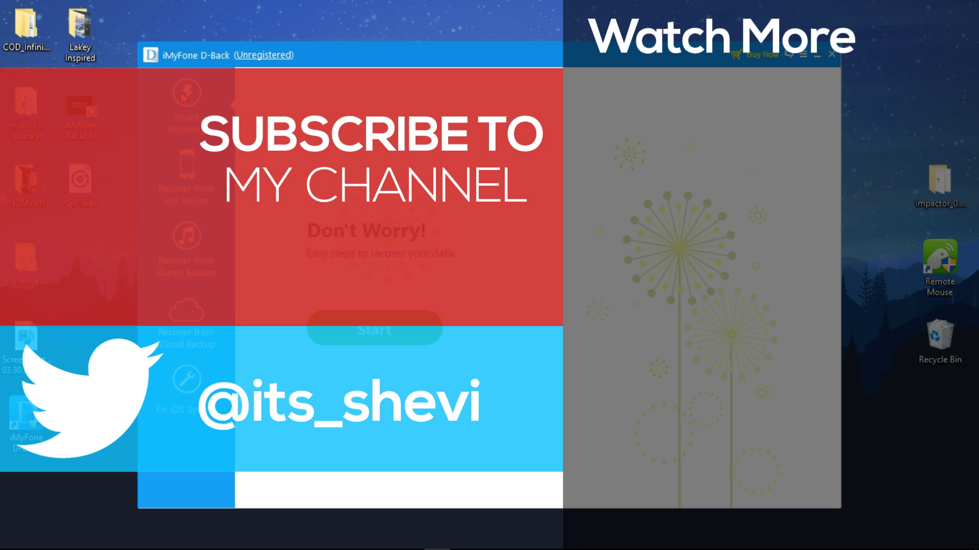